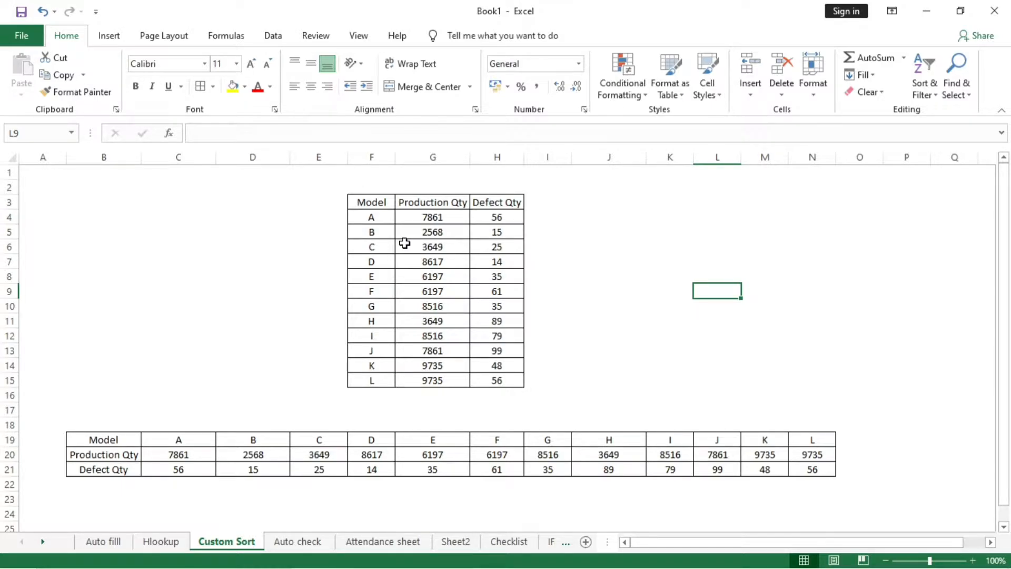
- Examine the vertical and horizontal Model tables, including the Production Qty and Defect Qty columns of the vertical one
left_click(381, 202)
left_click_drag(381, 202, 498, 380)
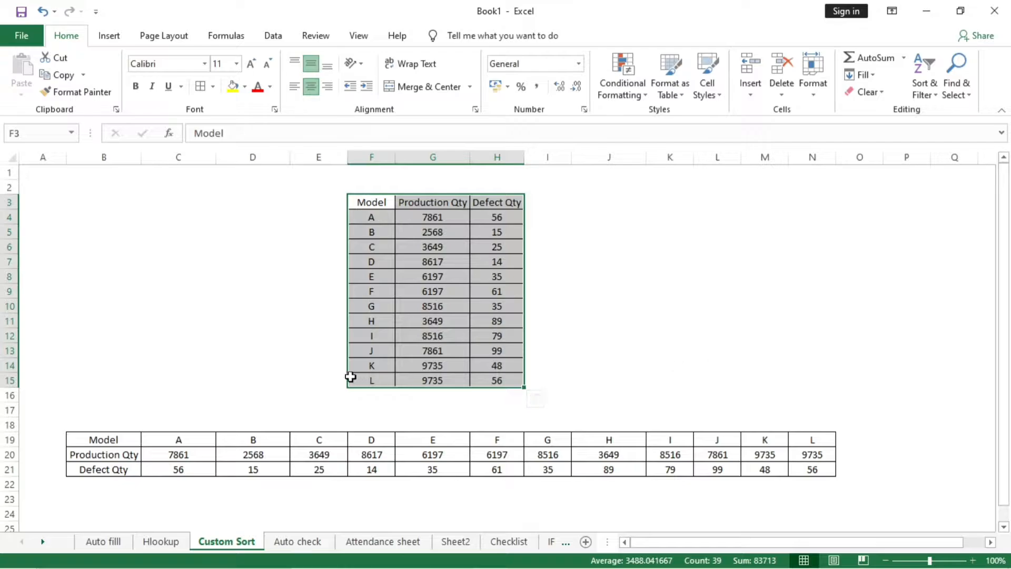
left_click_drag(103, 439, 825, 455)
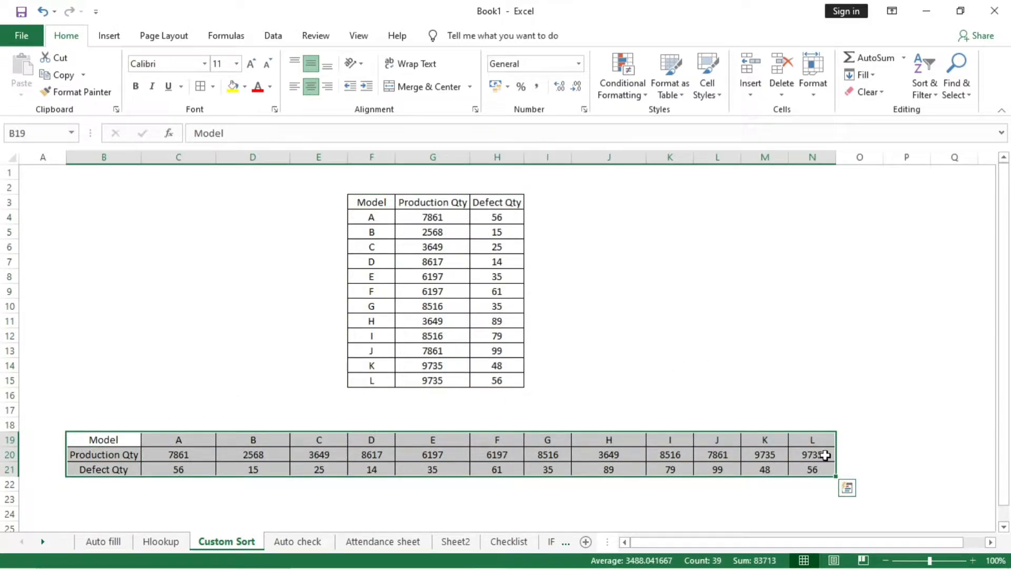
left_click(766, 307)
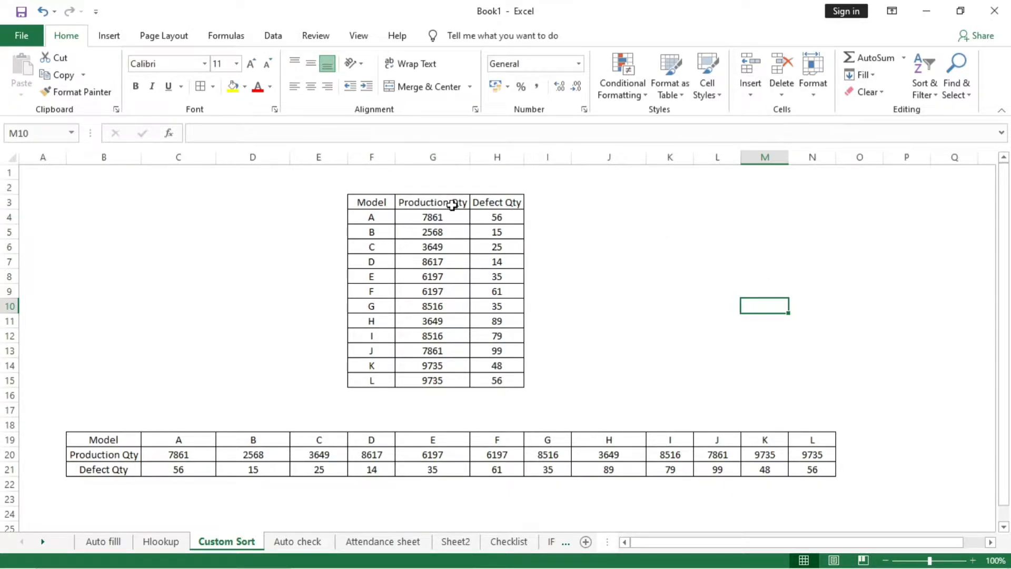
left_click_drag(461, 205, 453, 379)
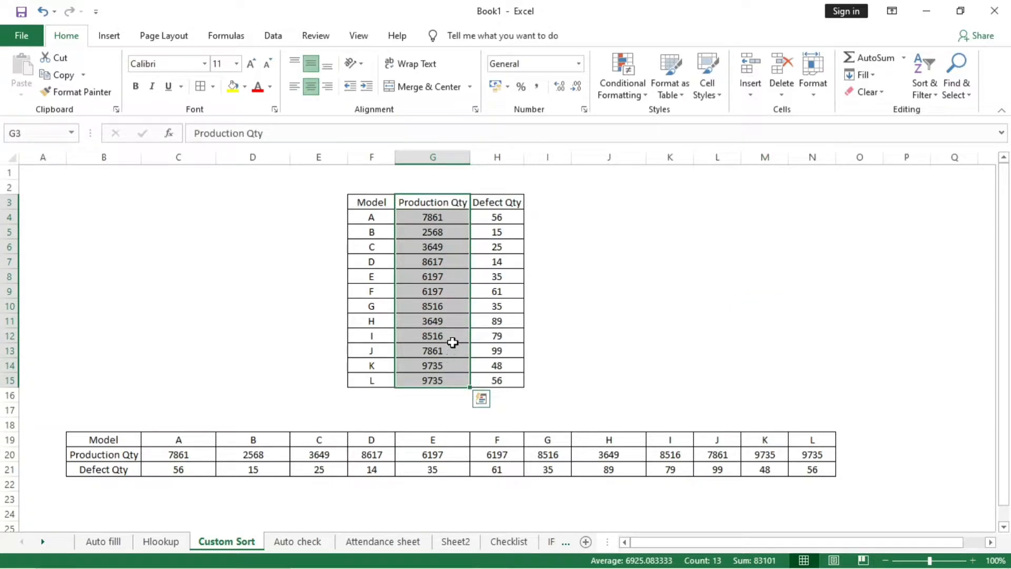
left_click(405, 213)
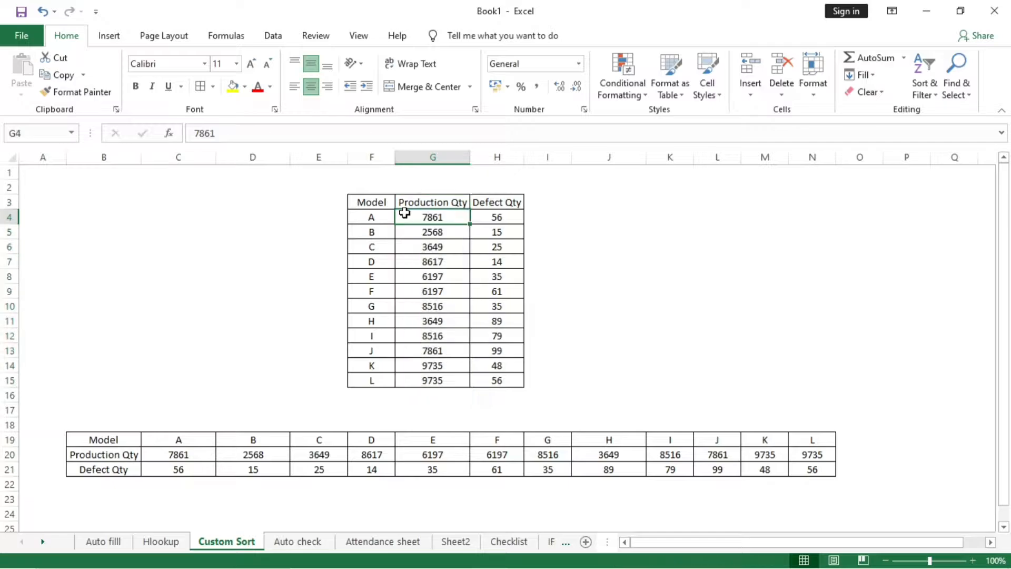
left_click_drag(505, 205, 499, 384)
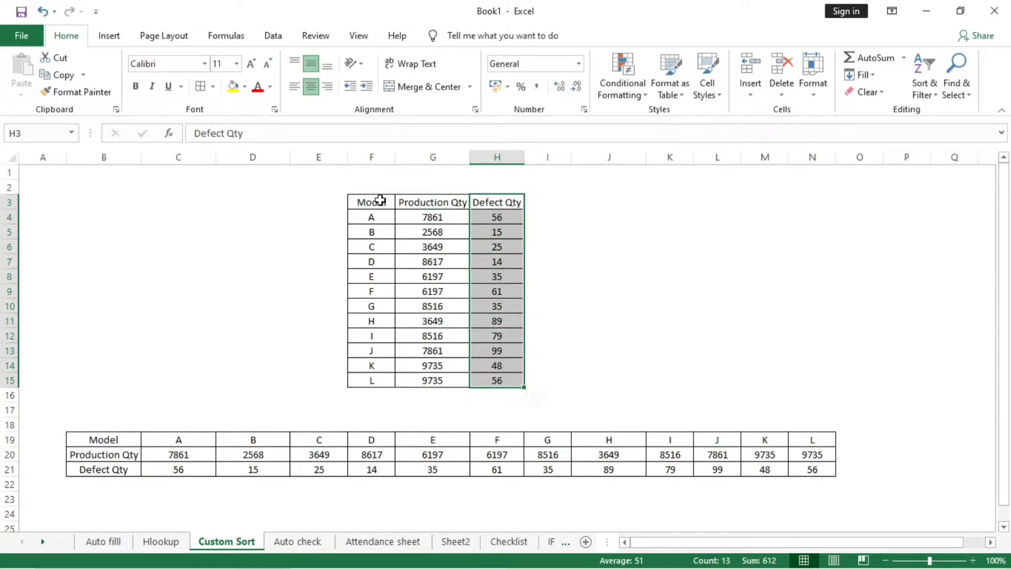
- Custom-sort the vertical table in F3:H15 by Production Qty on cell values, from largest to smallest
left_click_drag(378, 200, 517, 388)
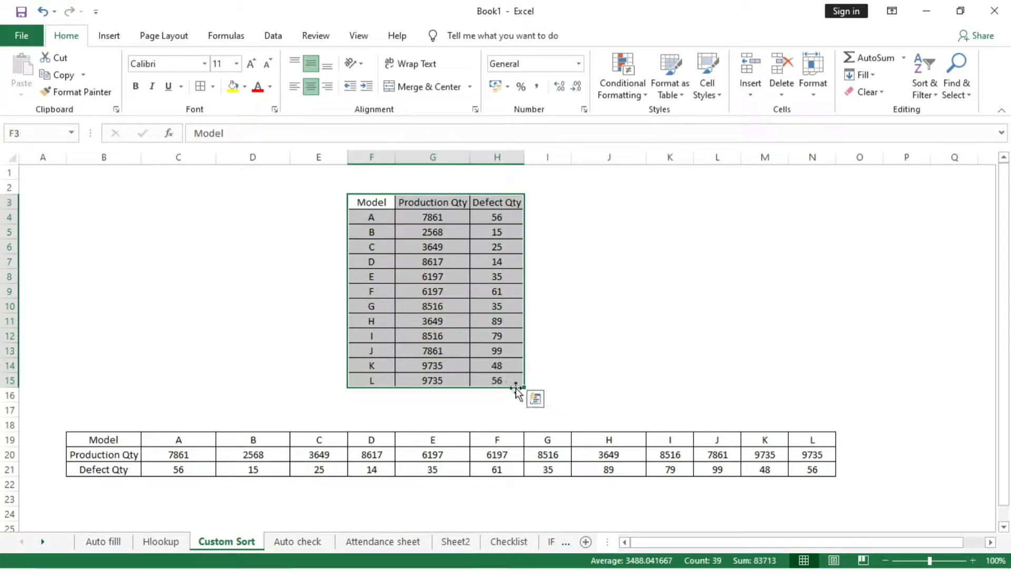
left_click(920, 84)
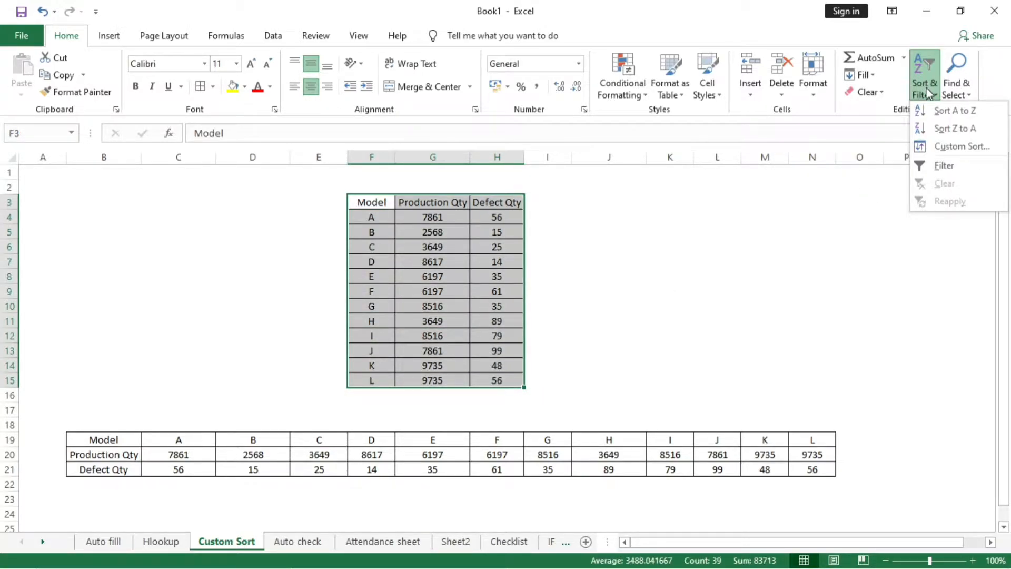
left_click(980, 157)
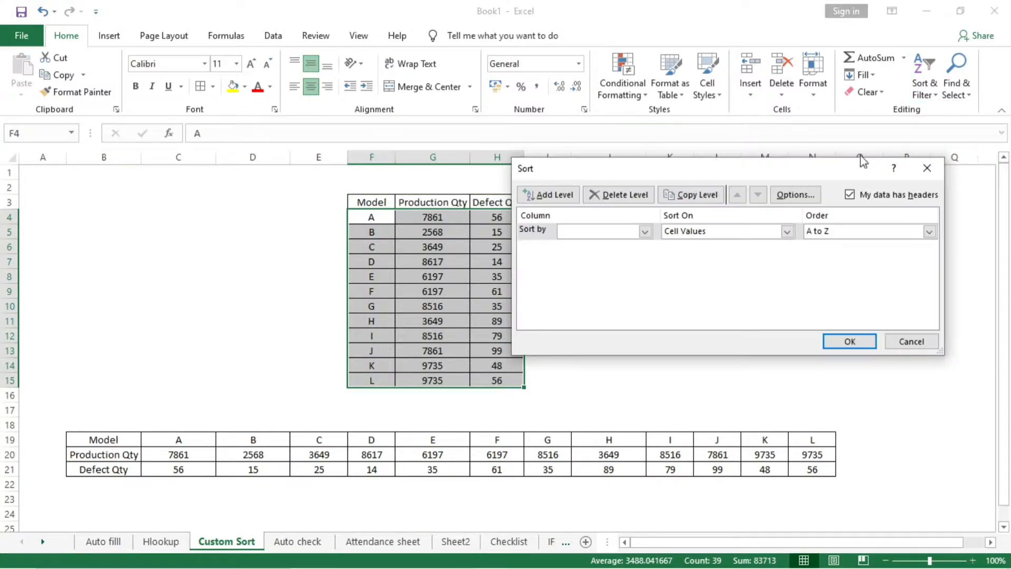
left_click_drag(697, 174, 723, 208)
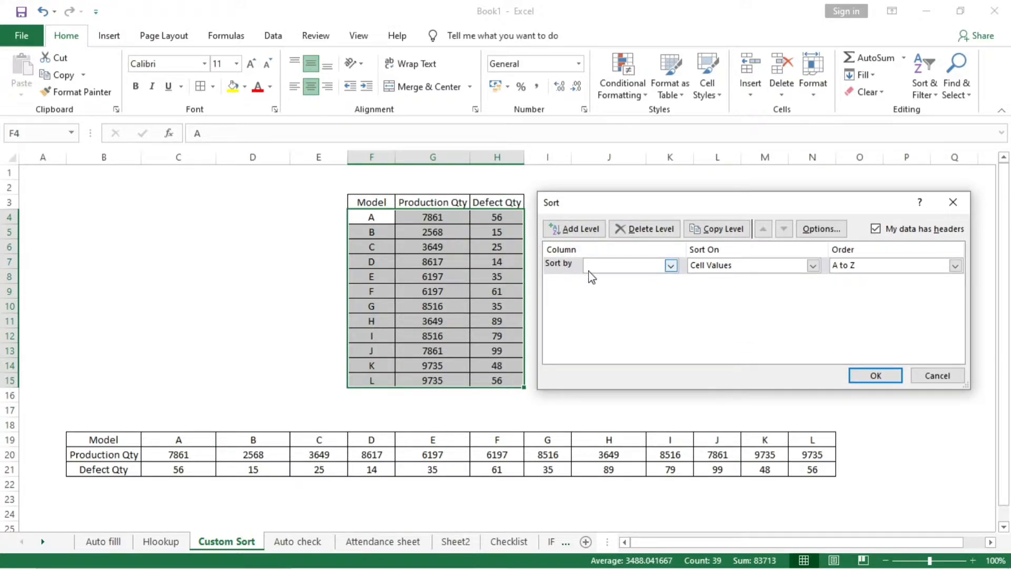
left_click(670, 266)
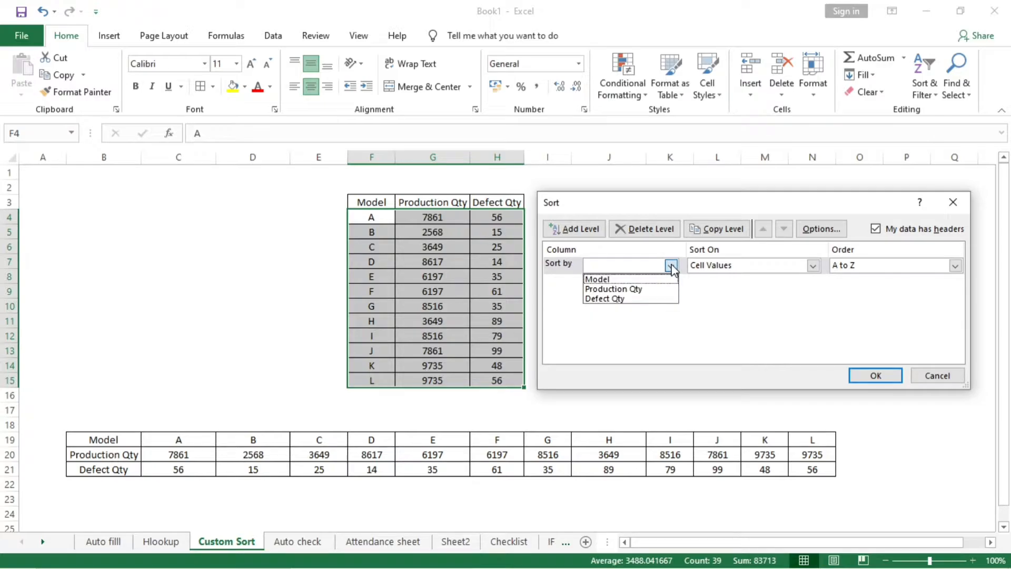
left_click(658, 289)
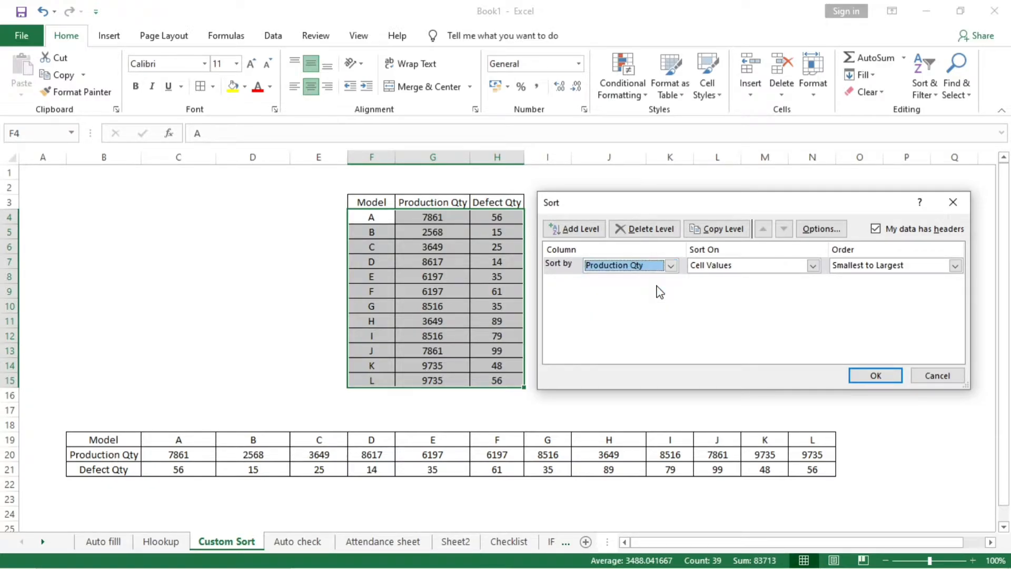
left_click(944, 269)
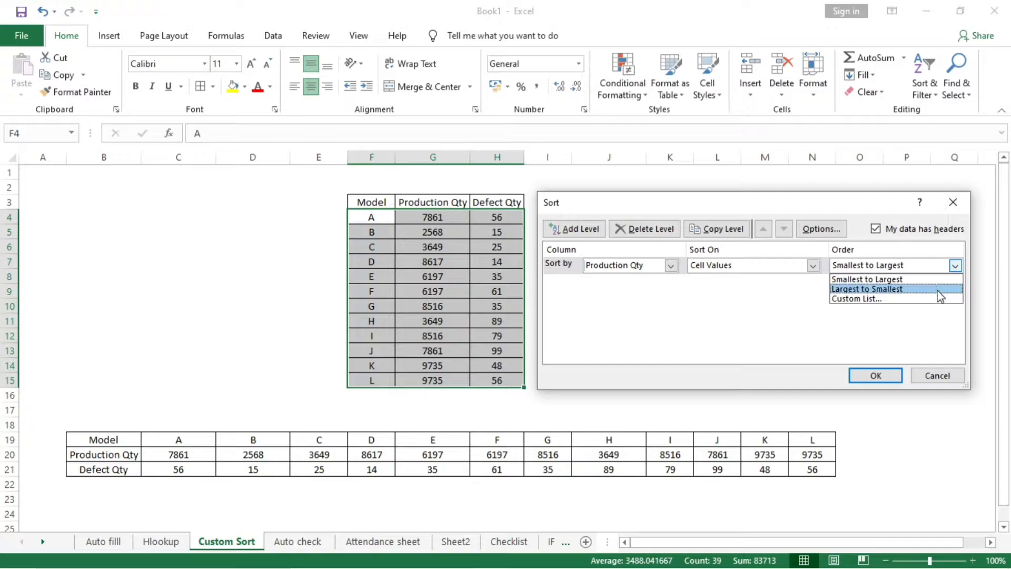
left_click(939, 289)
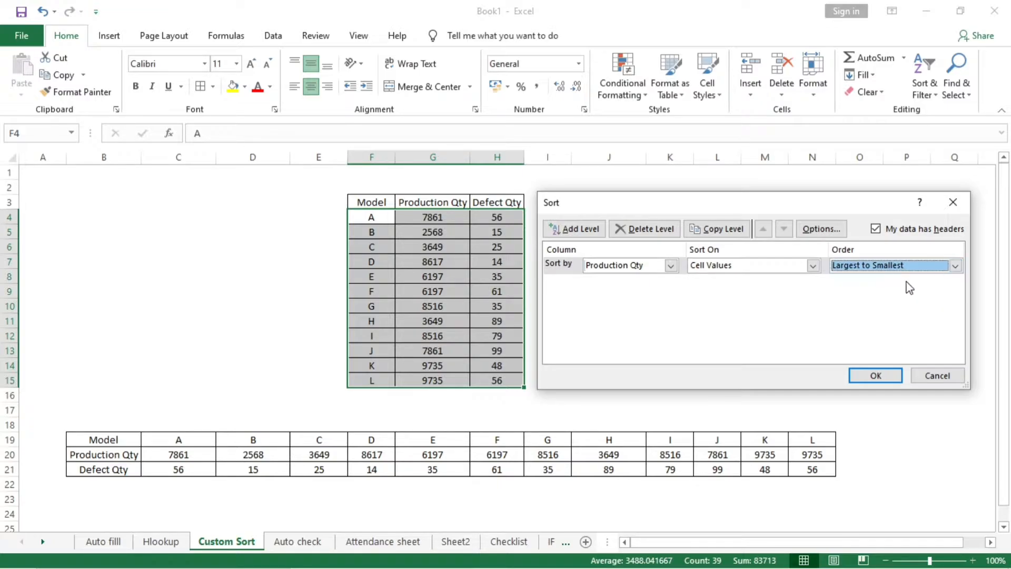
left_click(875, 375)
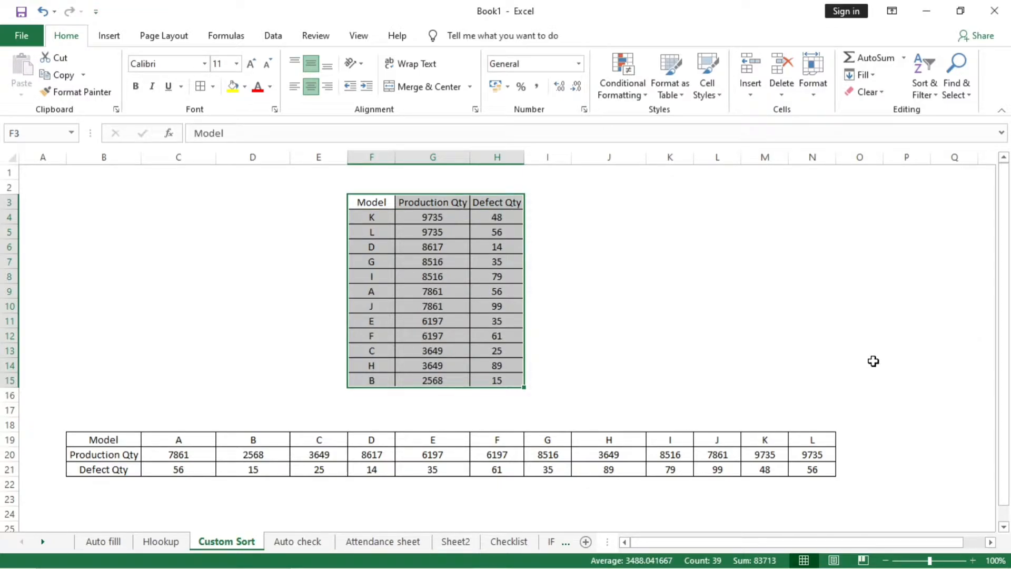
left_click(748, 302)
left_click_drag(384, 217, 426, 381)
left_click(602, 360)
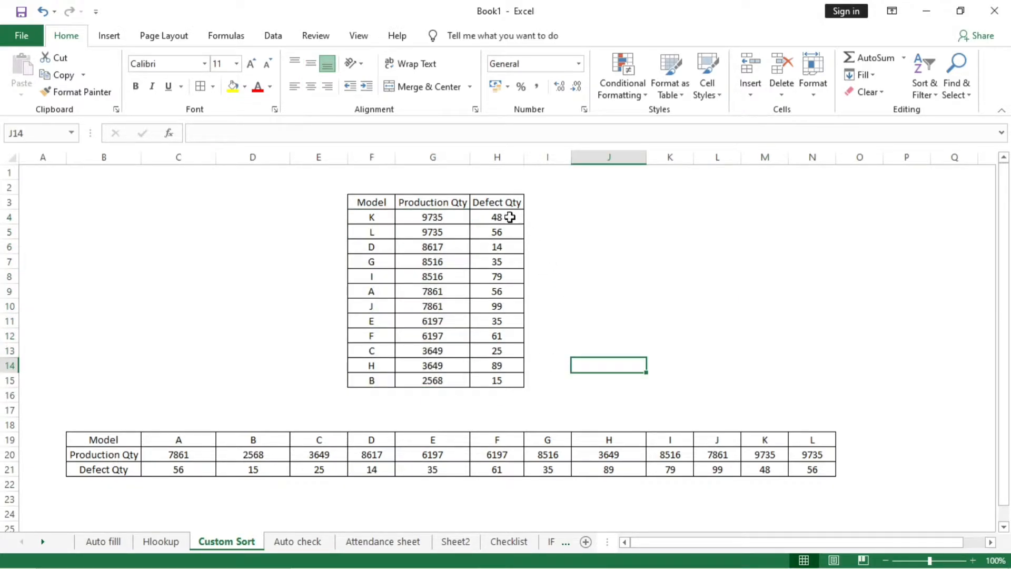
- Re-sort the vertical table with a second level after Production Qty: Defect Qty, ordered largest to smallest
left_click_drag(506, 220, 497, 380)
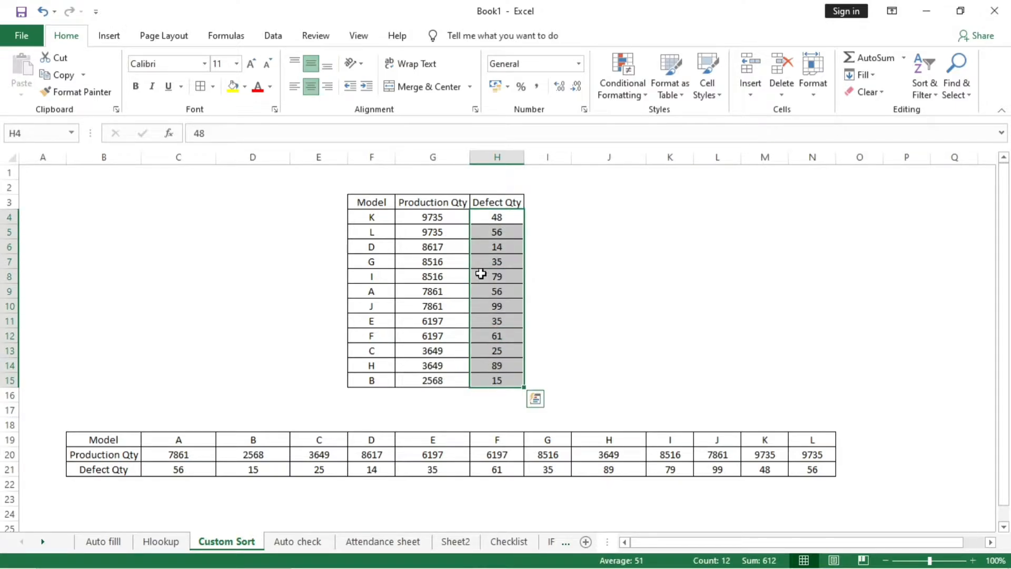
left_click_drag(388, 200, 501, 382)
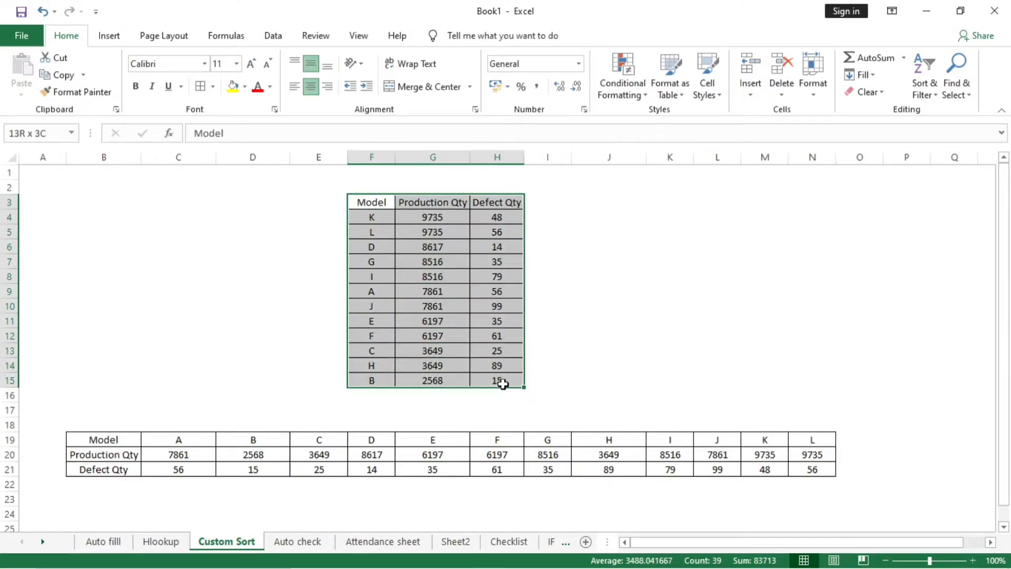
left_click(923, 85)
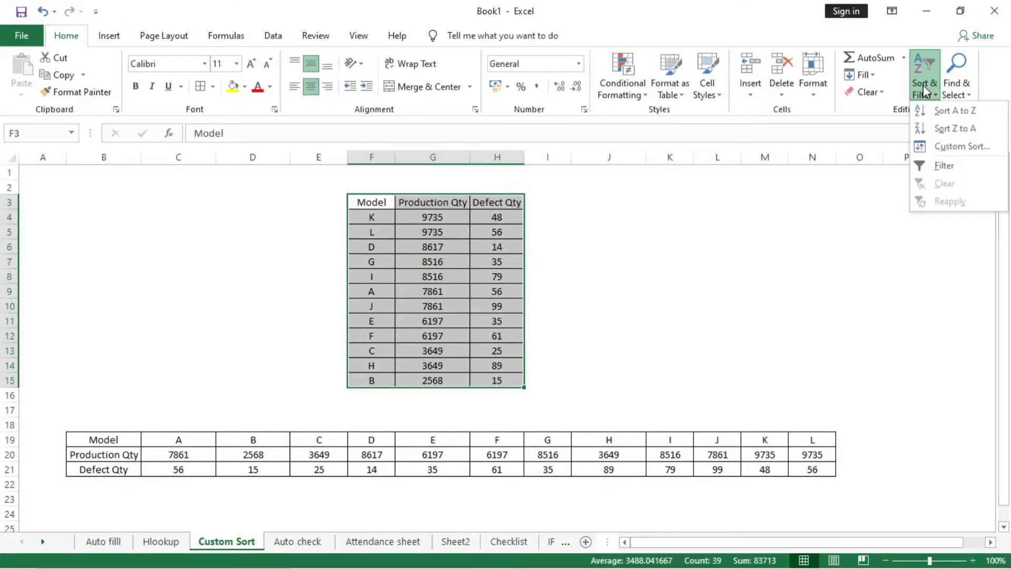
left_click(930, 147)
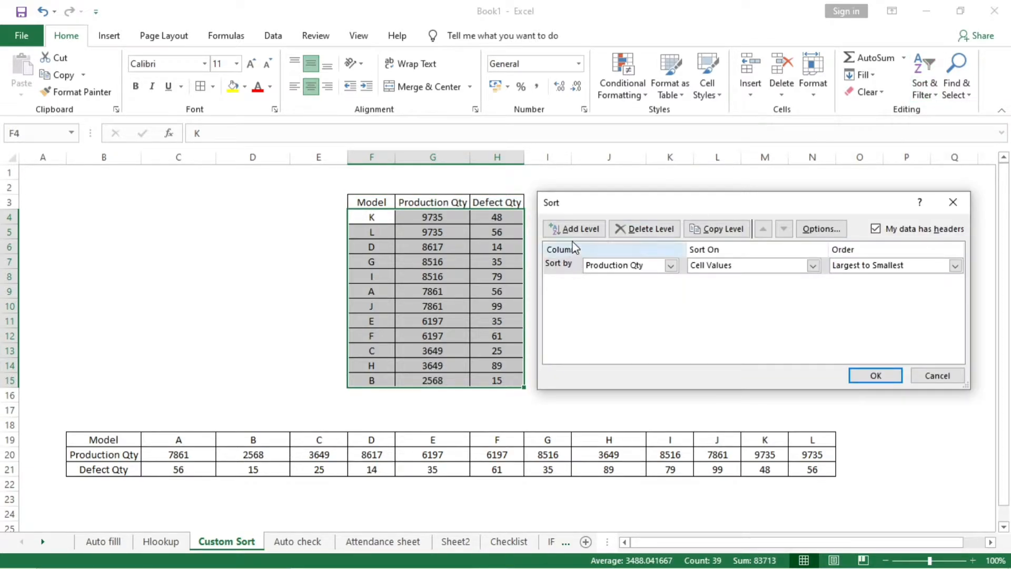
left_click(574, 235)
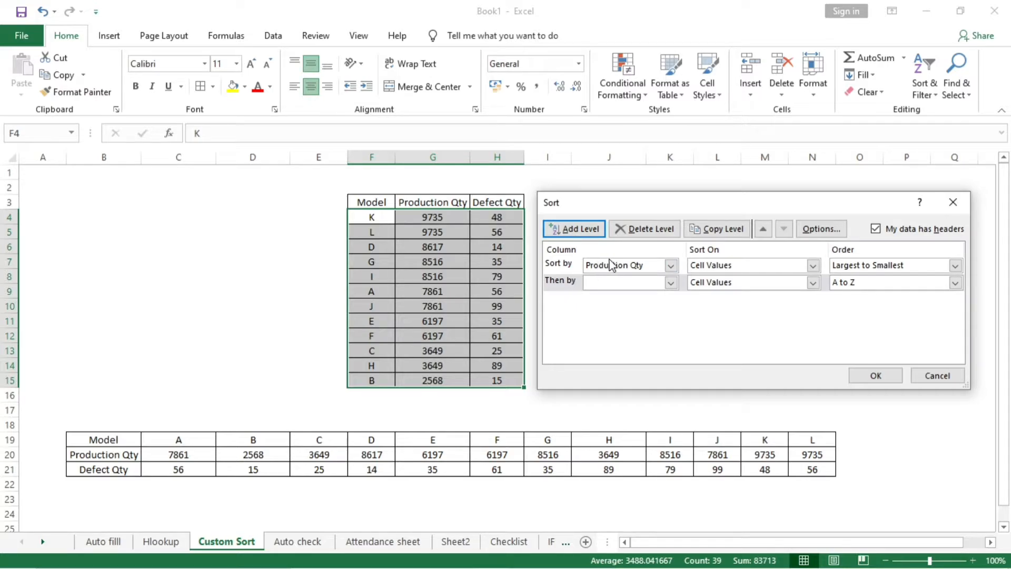
left_click(670, 284)
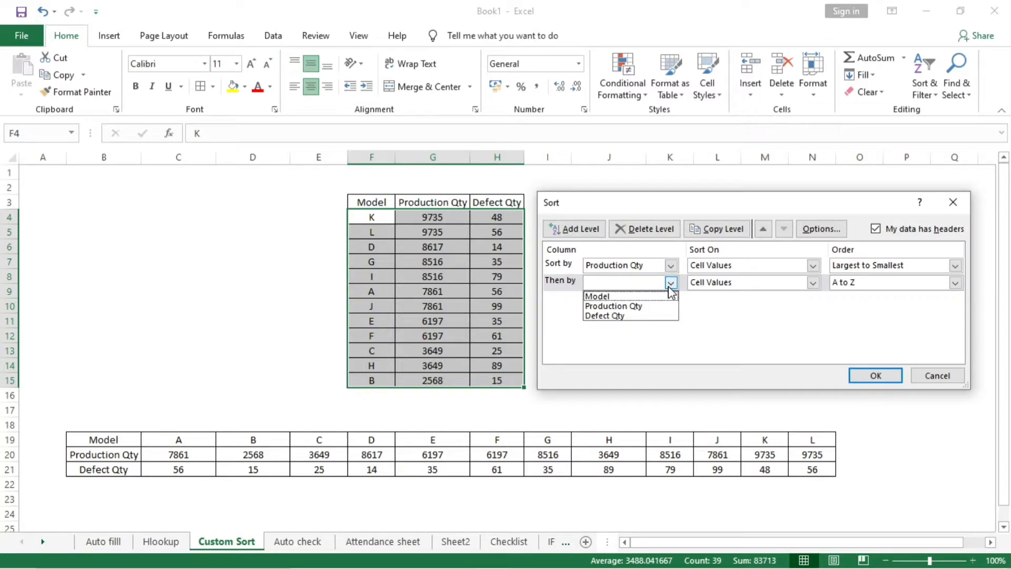
left_click(658, 317)
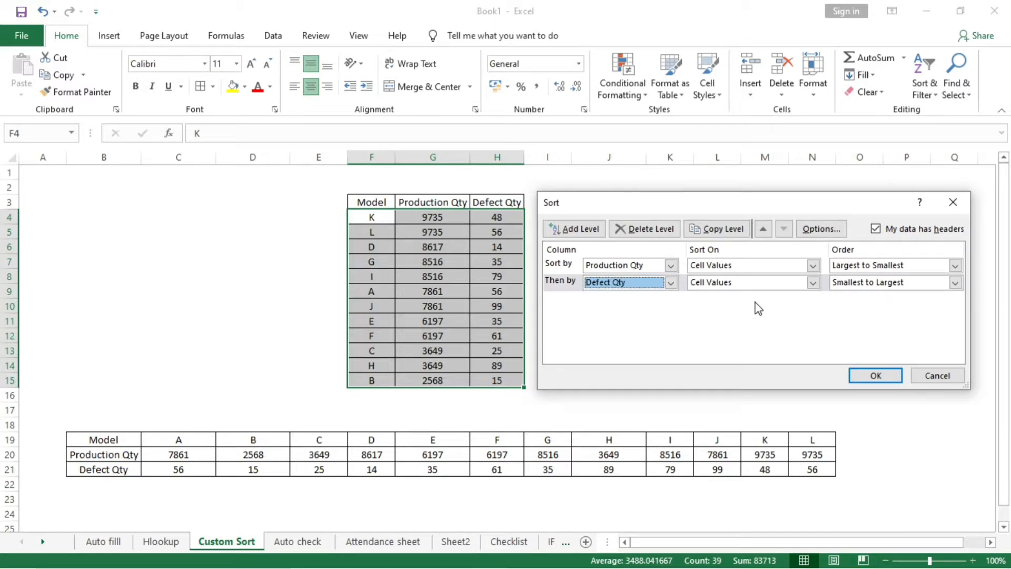
left_click(915, 282)
left_click(915, 311)
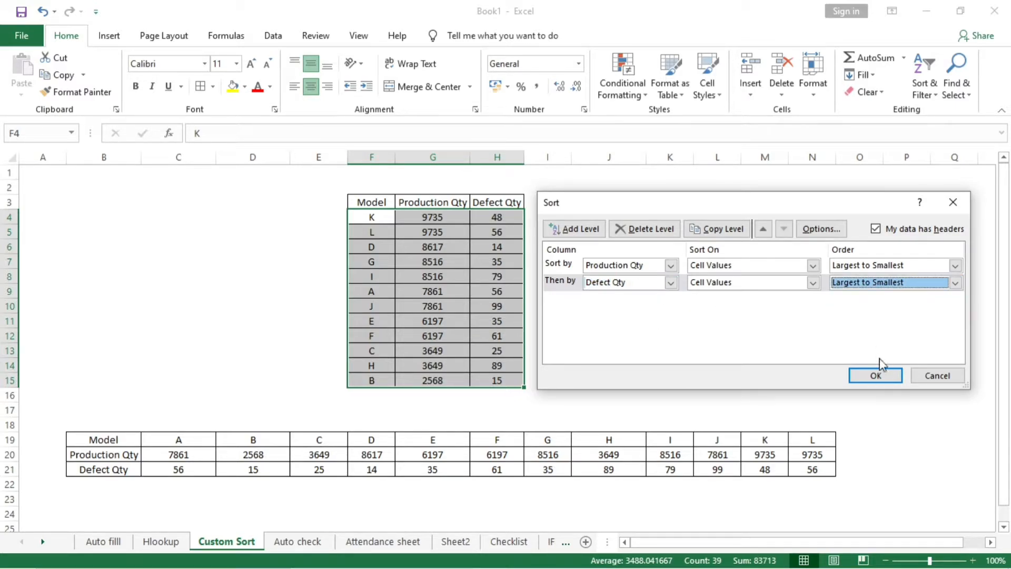
left_click(875, 375)
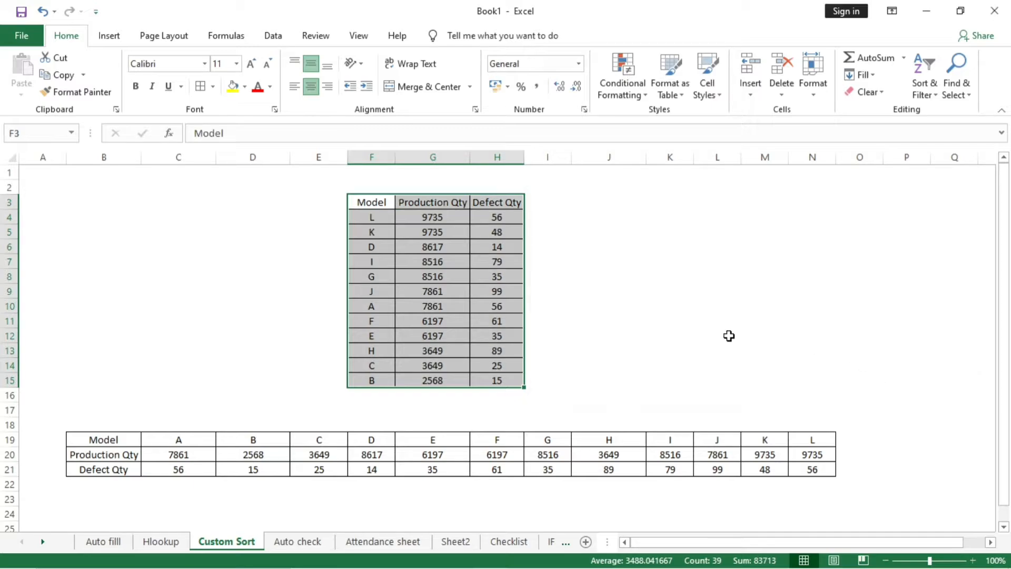
- Compare the production and defect quantities of models L and K in the sorted vertical table
left_click(783, 350)
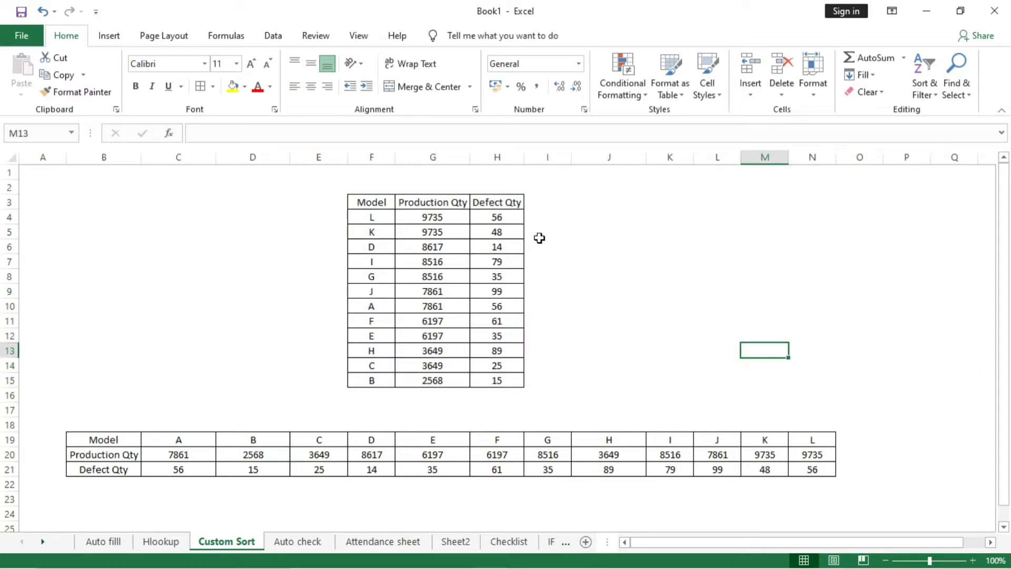
left_click(366, 220)
left_click_drag(369, 222, 451, 232)
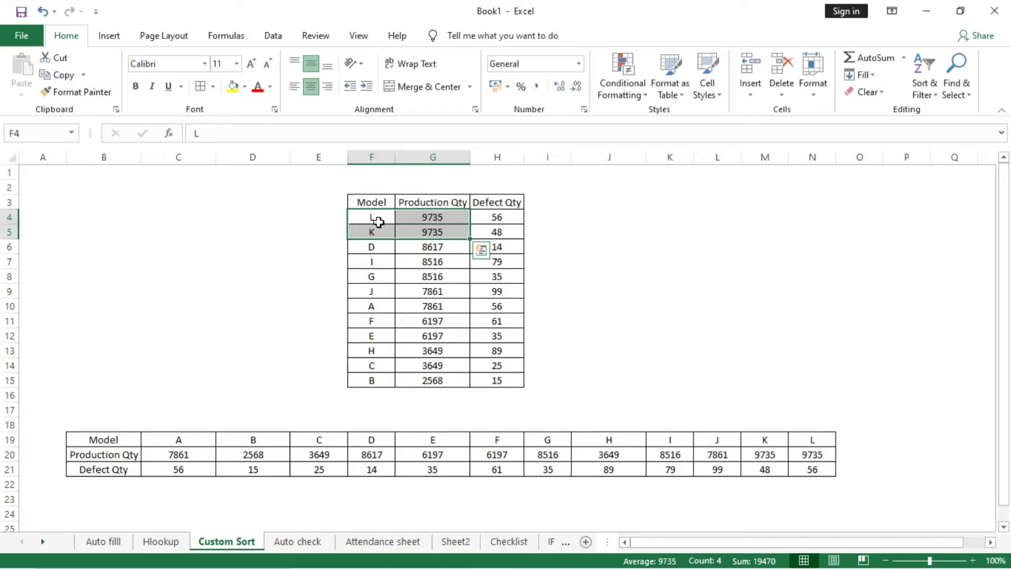
left_click(394, 217)
left_click_drag(395, 216, 512, 212)
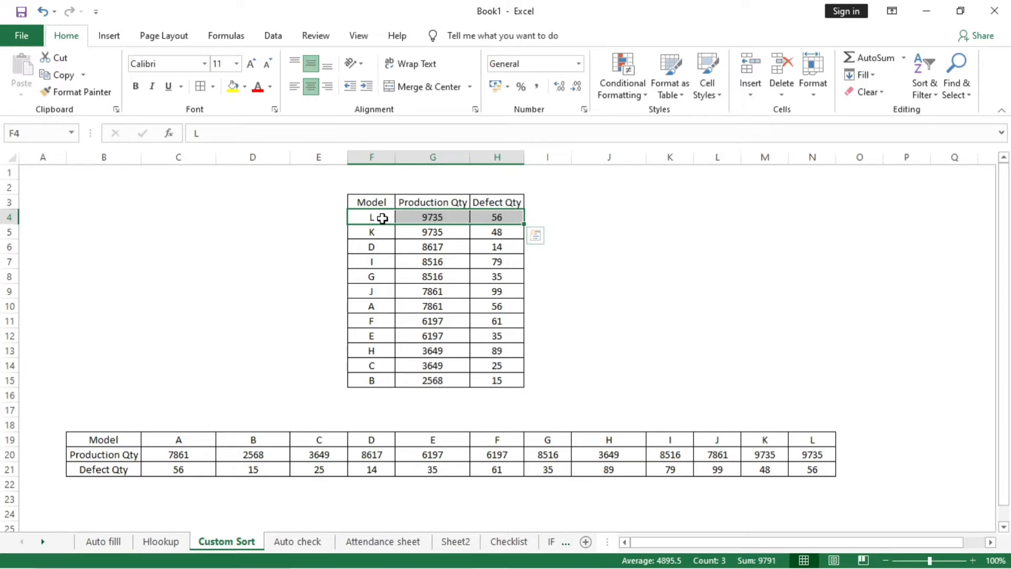
left_click_drag(381, 219, 497, 229)
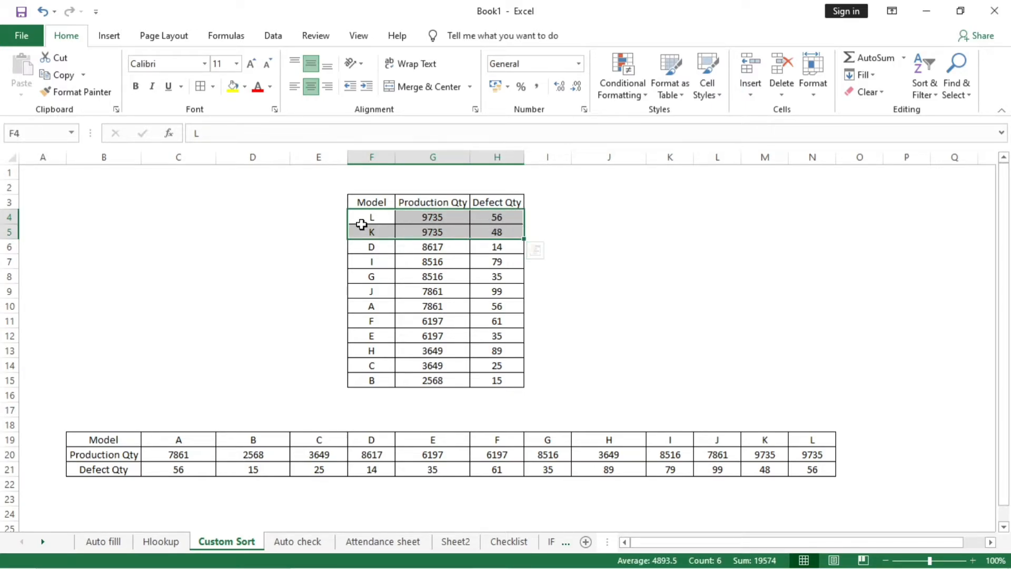
left_click_drag(362, 216, 497, 216)
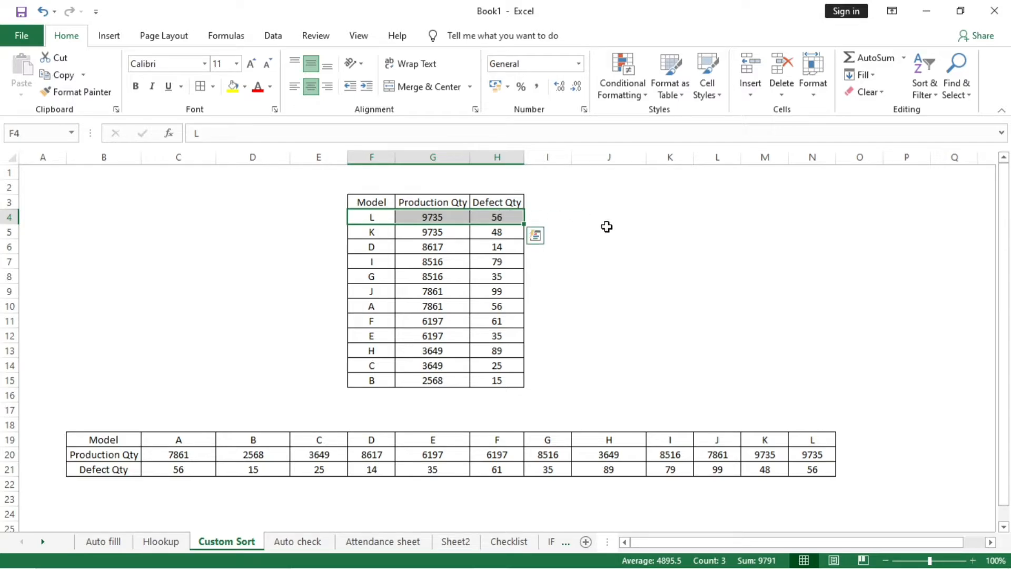
left_click(657, 262)
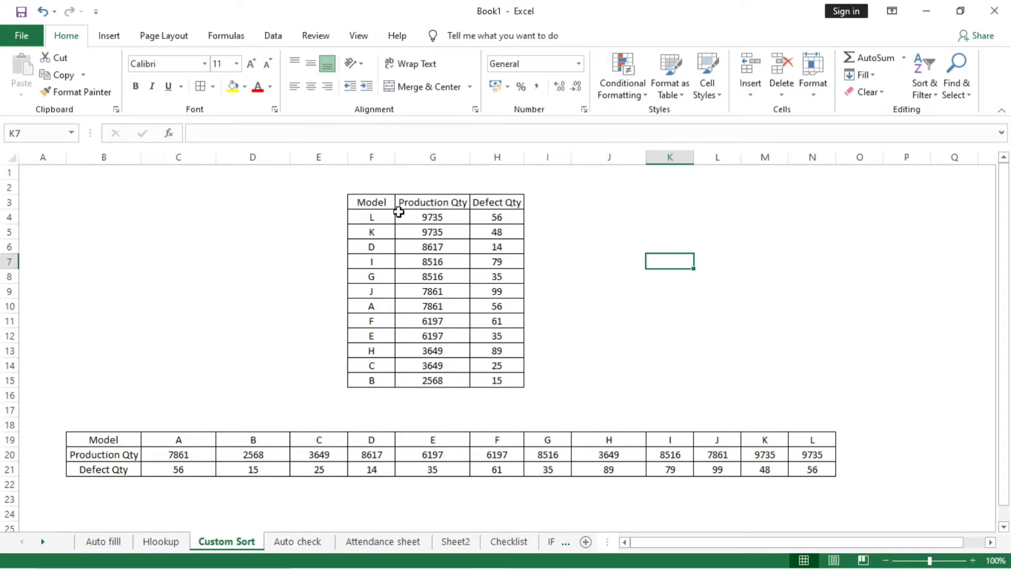
- Start a custom sort on the horizontal table in B19:N21 and set its orientation to sort left to right
left_click_drag(110, 438, 790, 469)
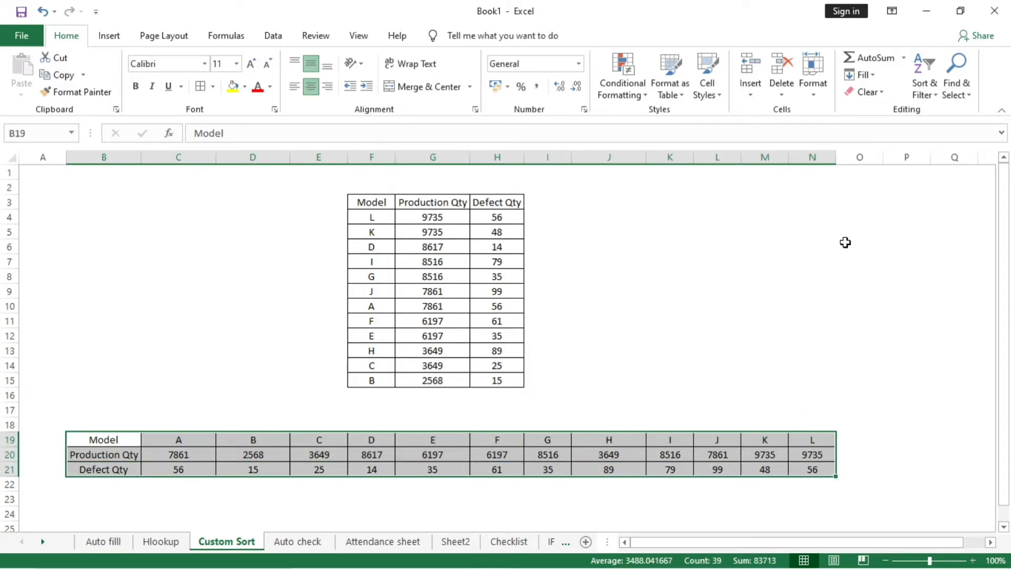
left_click(923, 88)
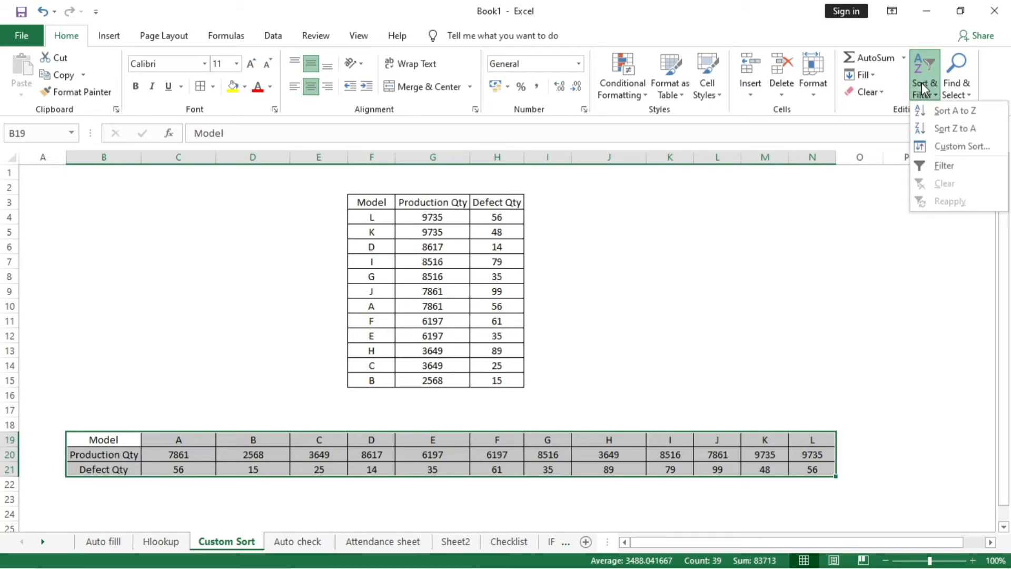
left_click(963, 147)
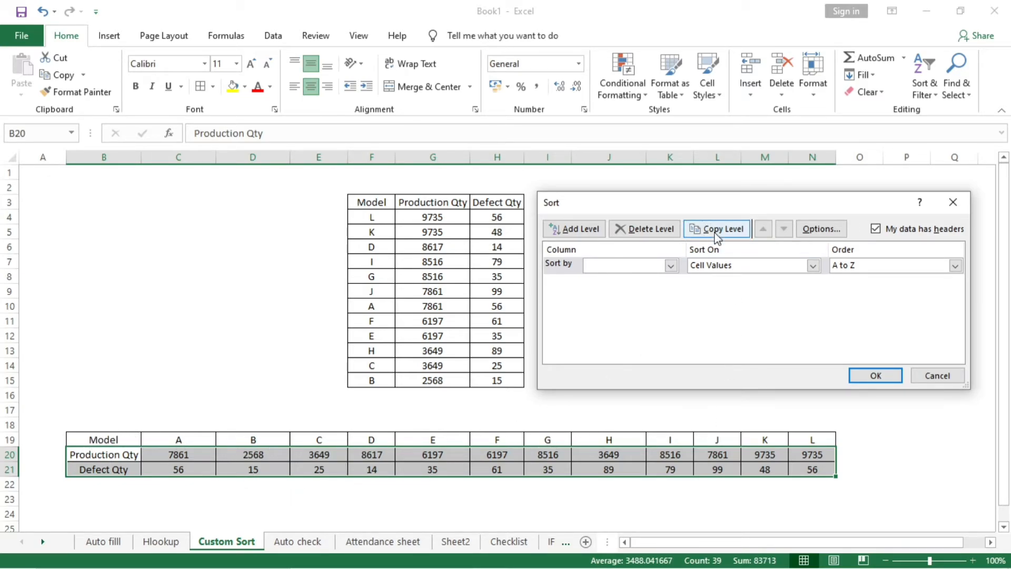
left_click(671, 265)
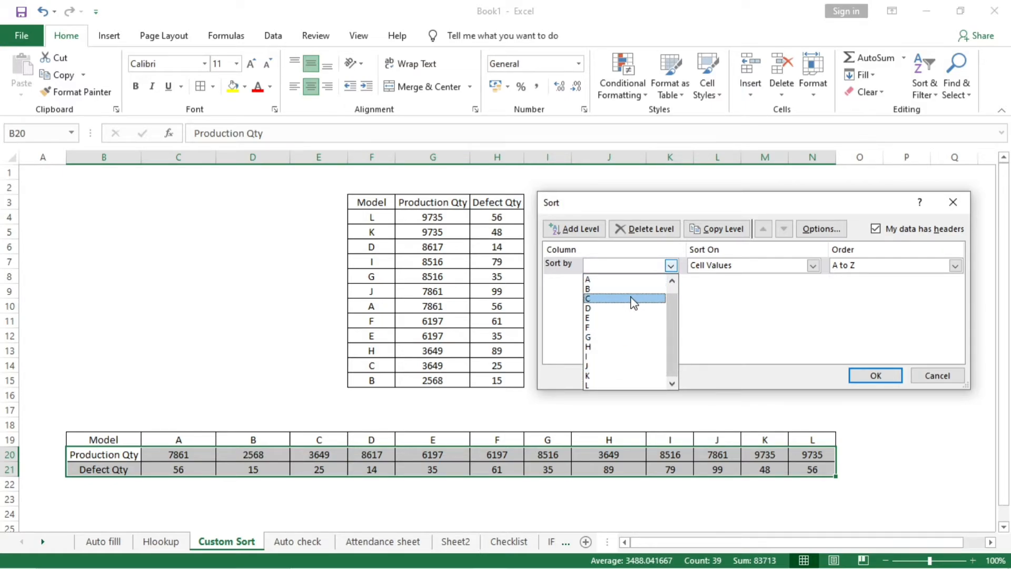
left_click(709, 299)
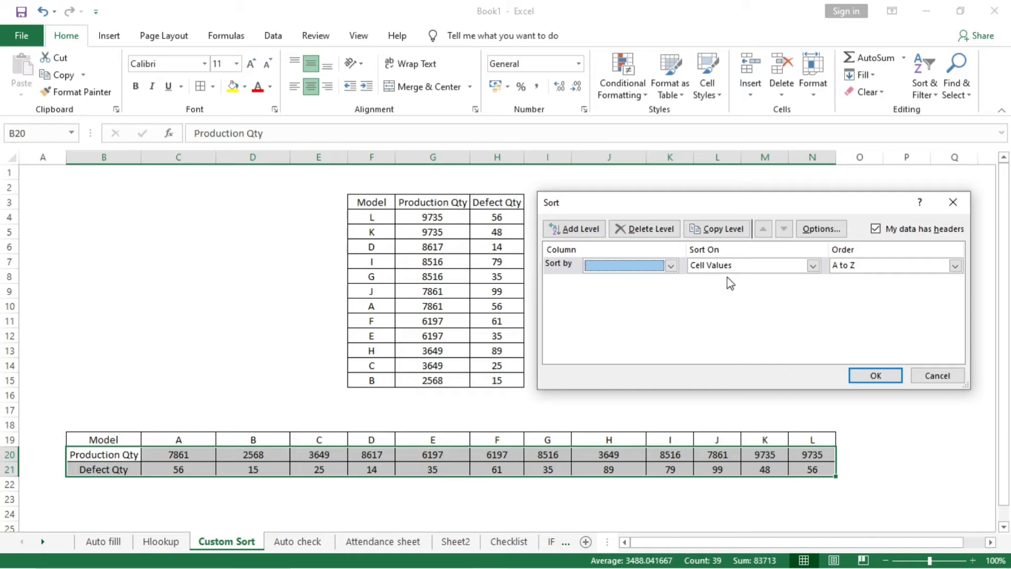
left_click(824, 234)
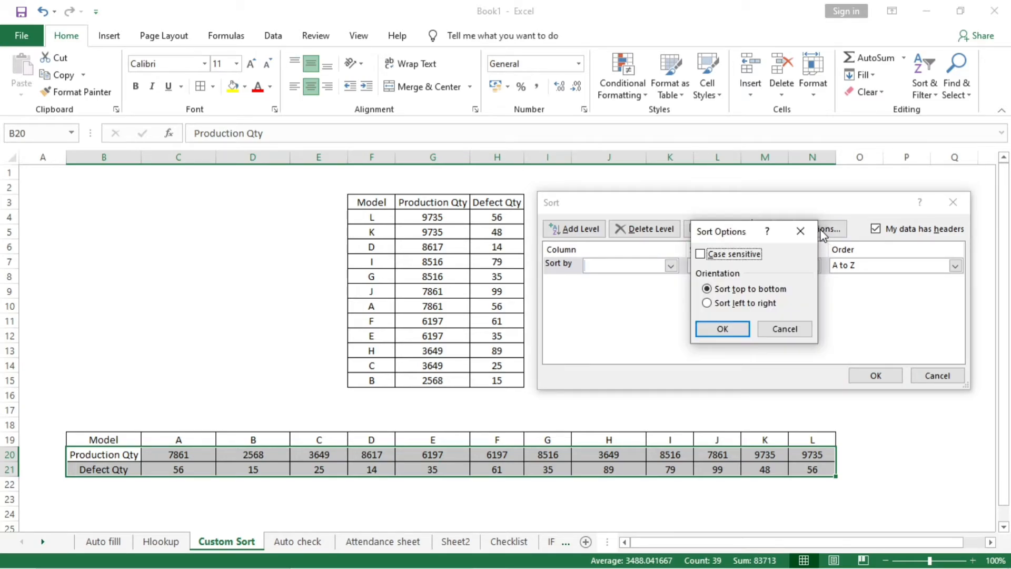
left_click(767, 307)
left_click(743, 330)
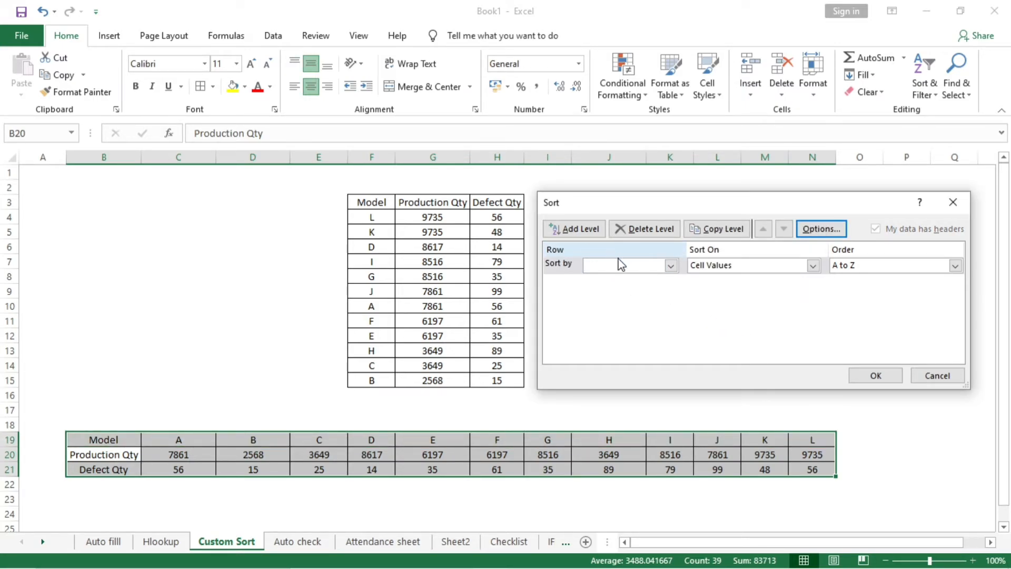
- Set the first sort level to Row 20 on cell values, ordered largest to smallest
left_click(671, 266)
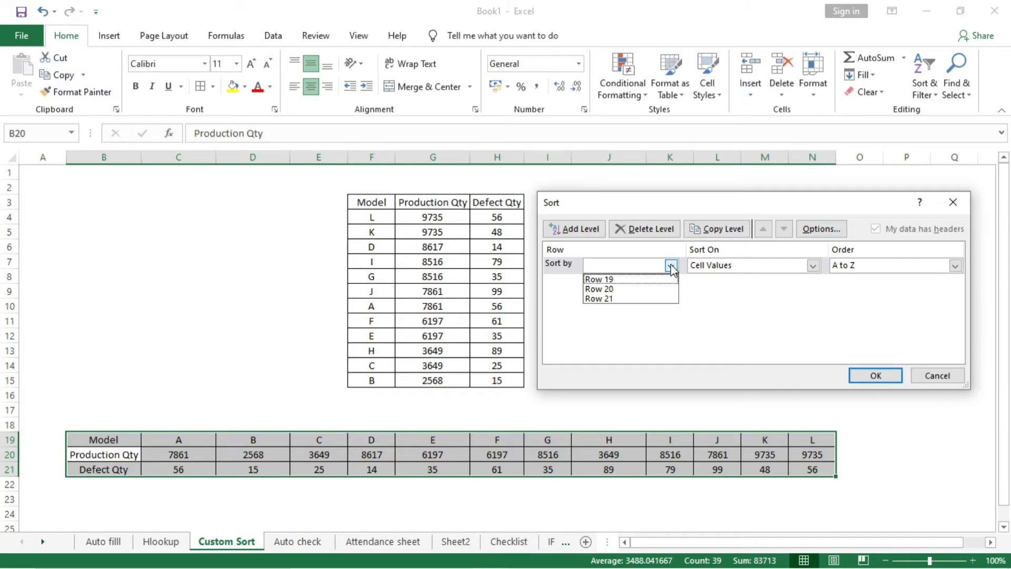
left_click(659, 289)
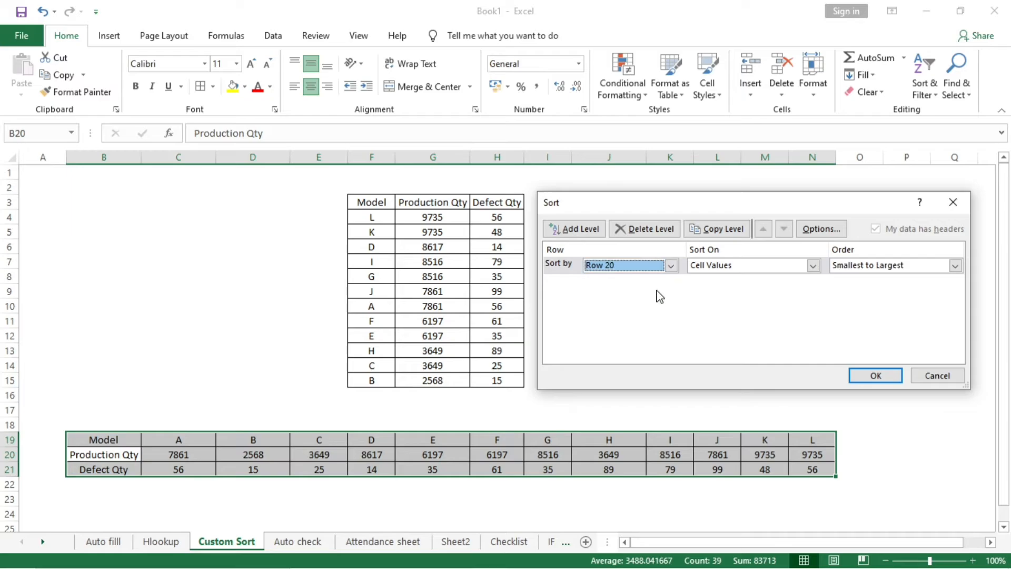
left_click(937, 268)
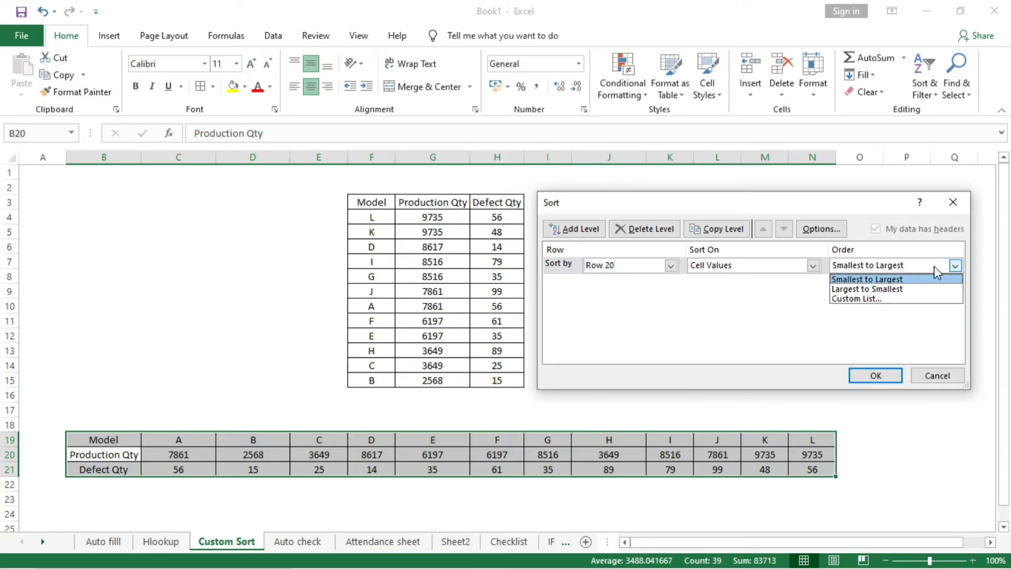
left_click(919, 294)
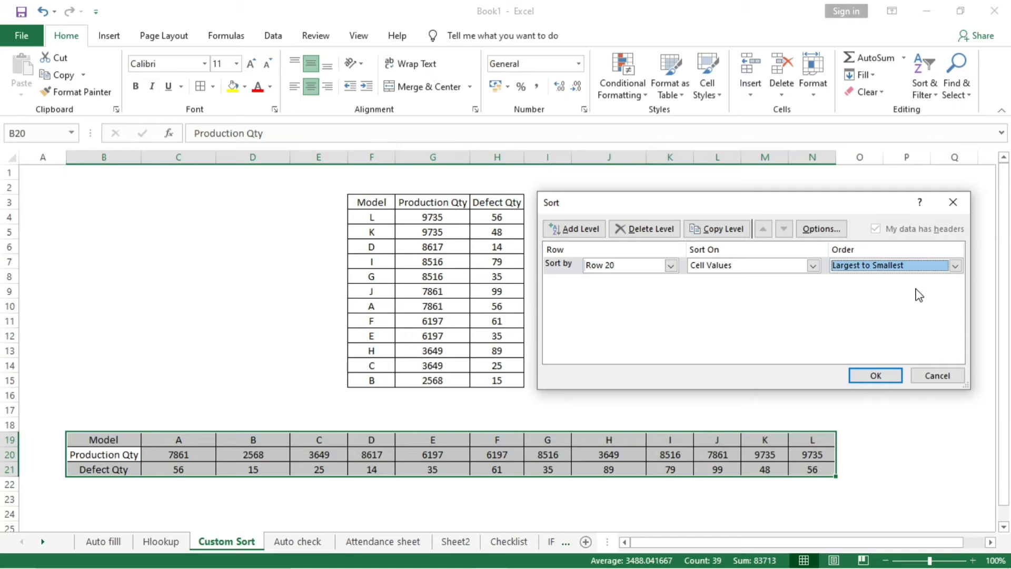
- Add a second sort level on Row 21, ordered largest to smallest, and apply the sort to the horizontal table
left_click(582, 231)
left_click(670, 283)
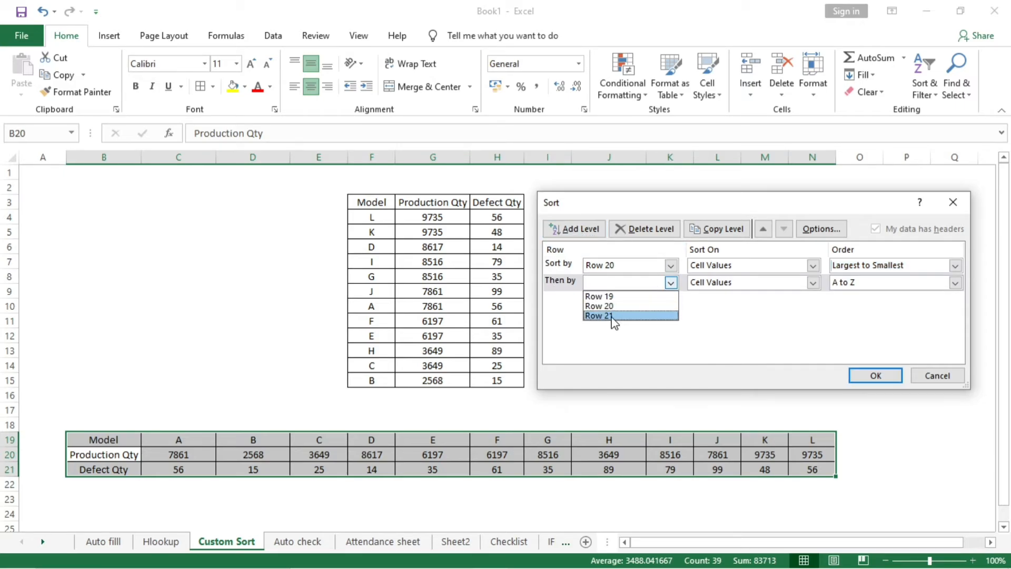
left_click(599, 316)
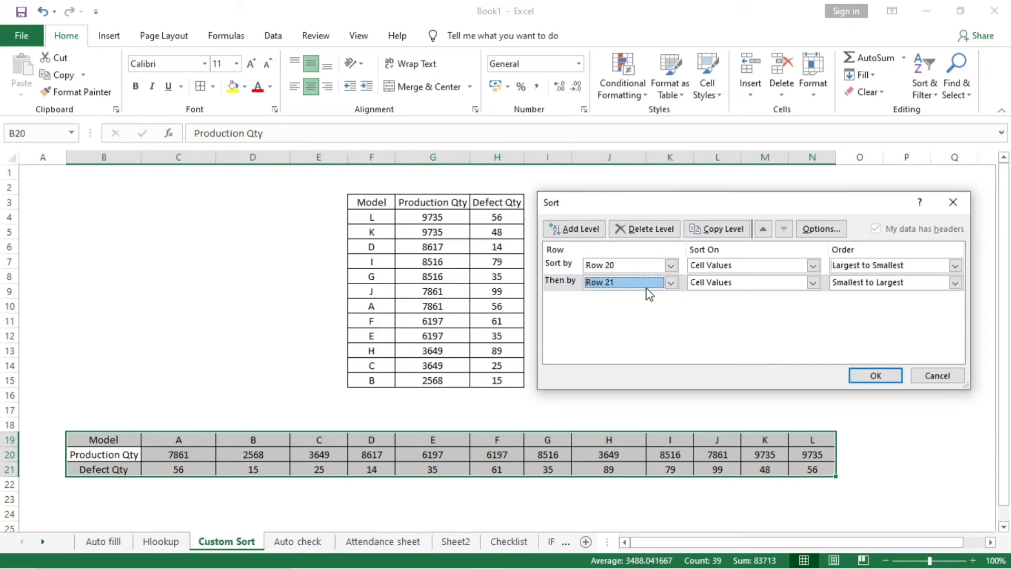
left_click(877, 283)
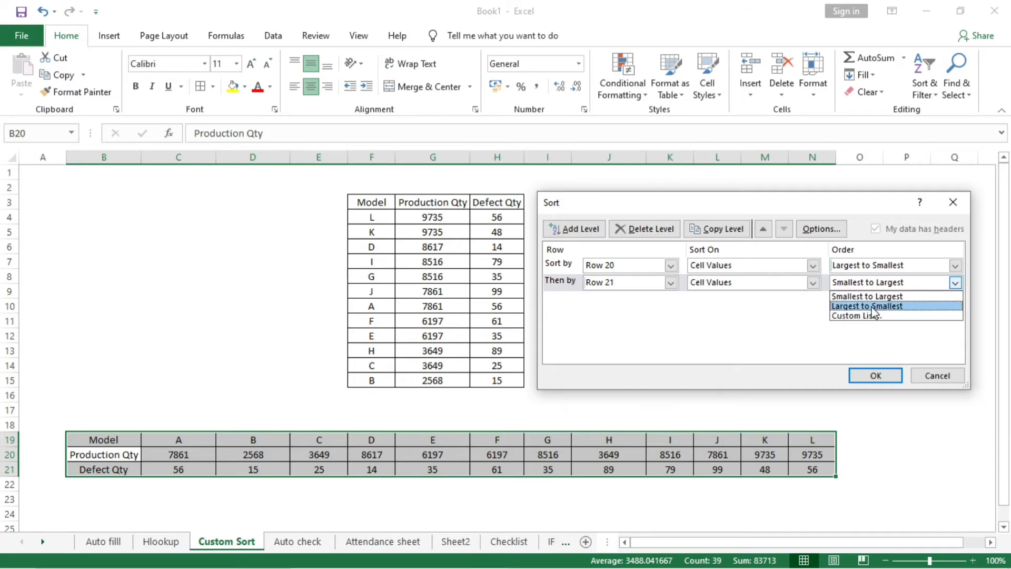
left_click(874, 307)
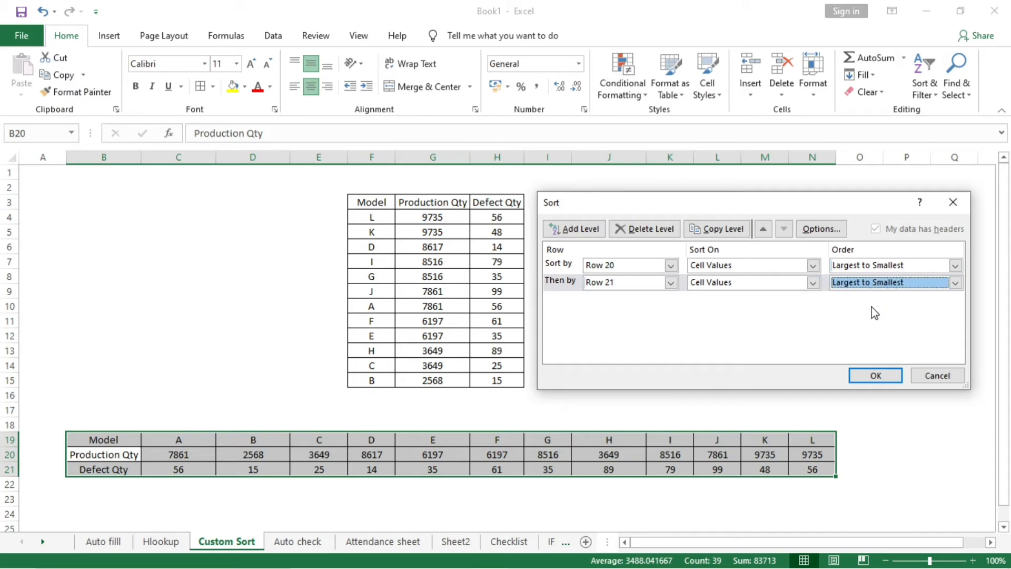
left_click(872, 377)
left_click(781, 346)
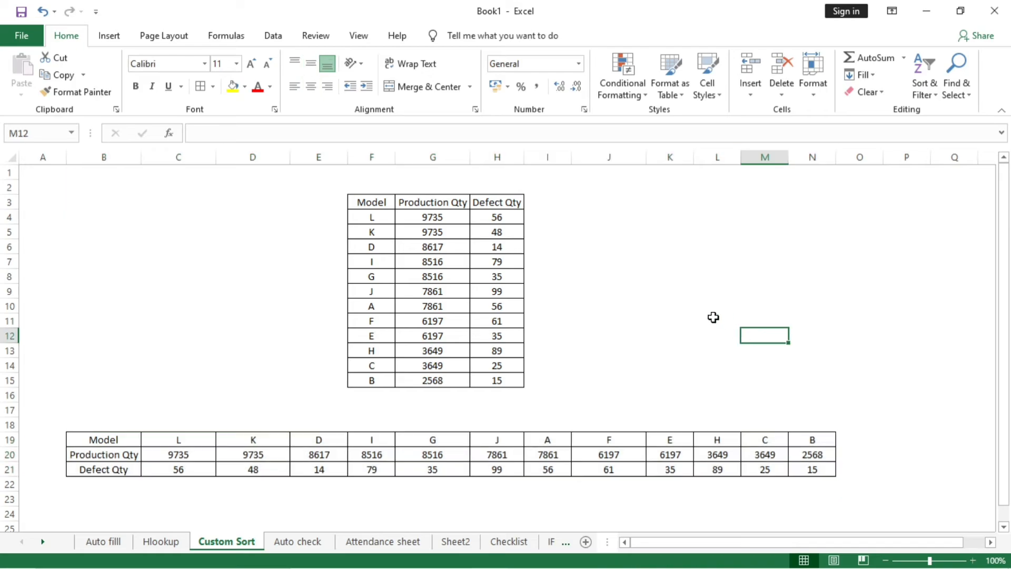
- Examine the Production Qty row of the sorted horizontal table and compare the quantities of models L and K
left_click_drag(165, 451, 814, 459)
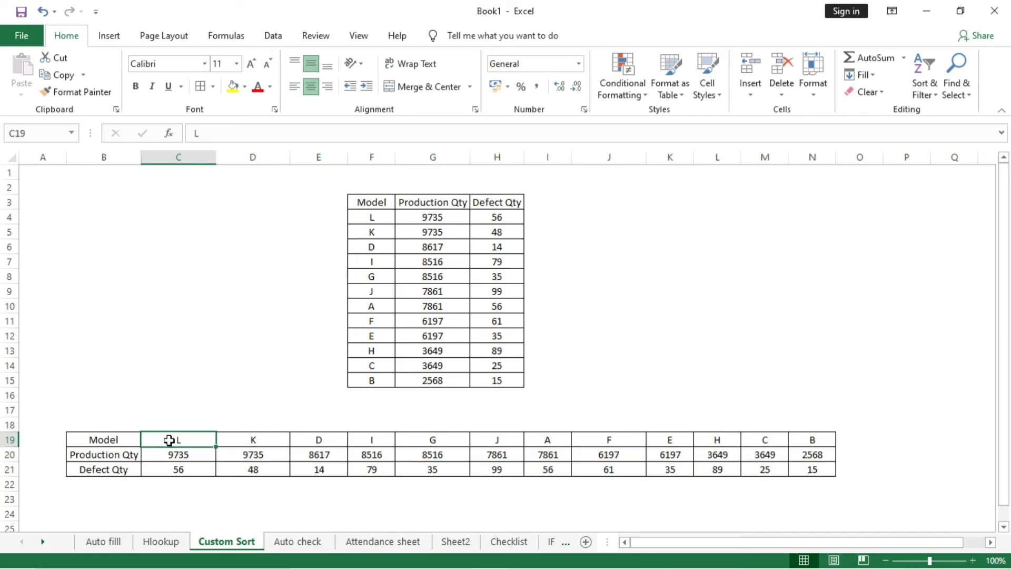
left_click_drag(169, 442, 289, 471)
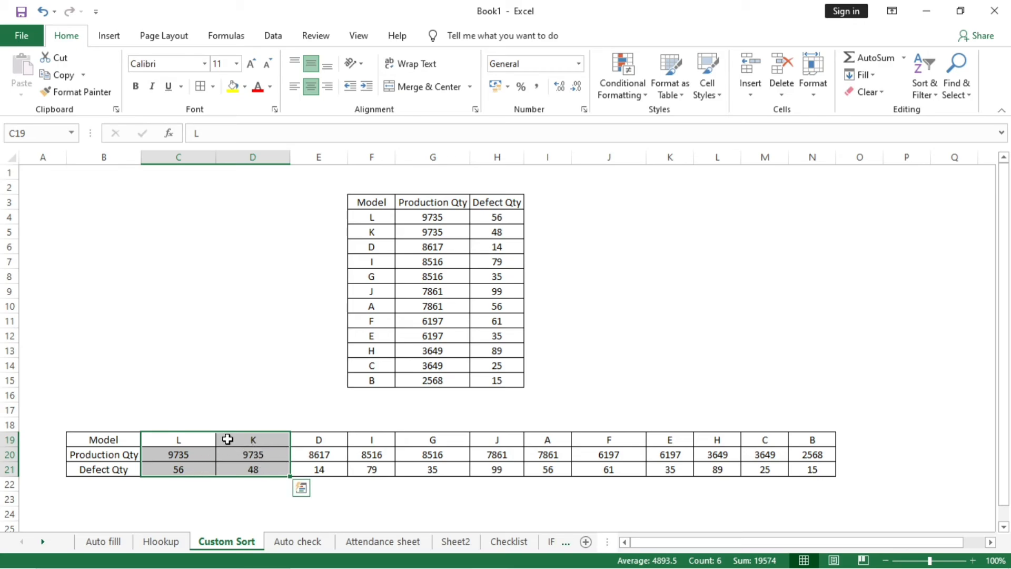
left_click(631, 320)
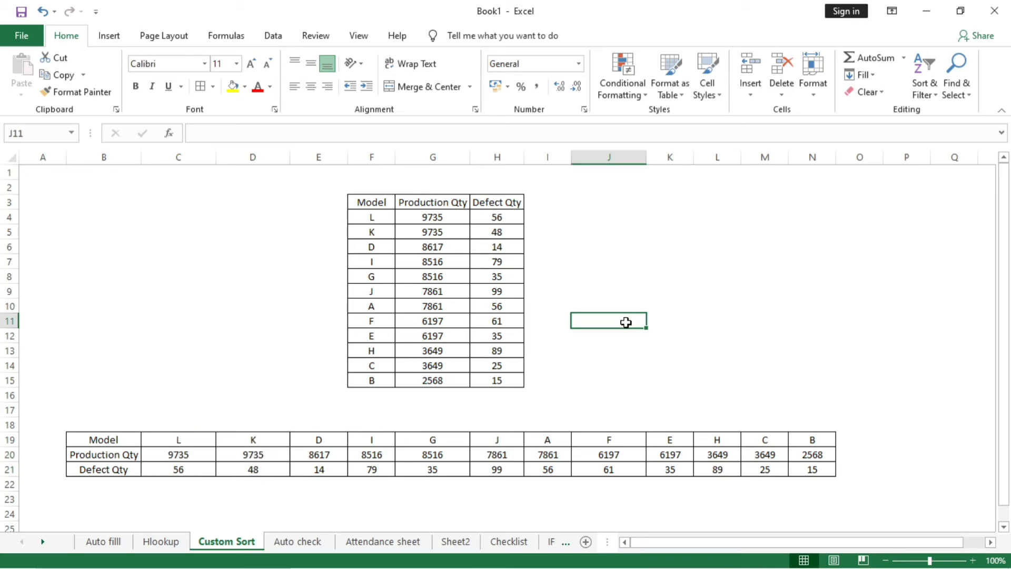